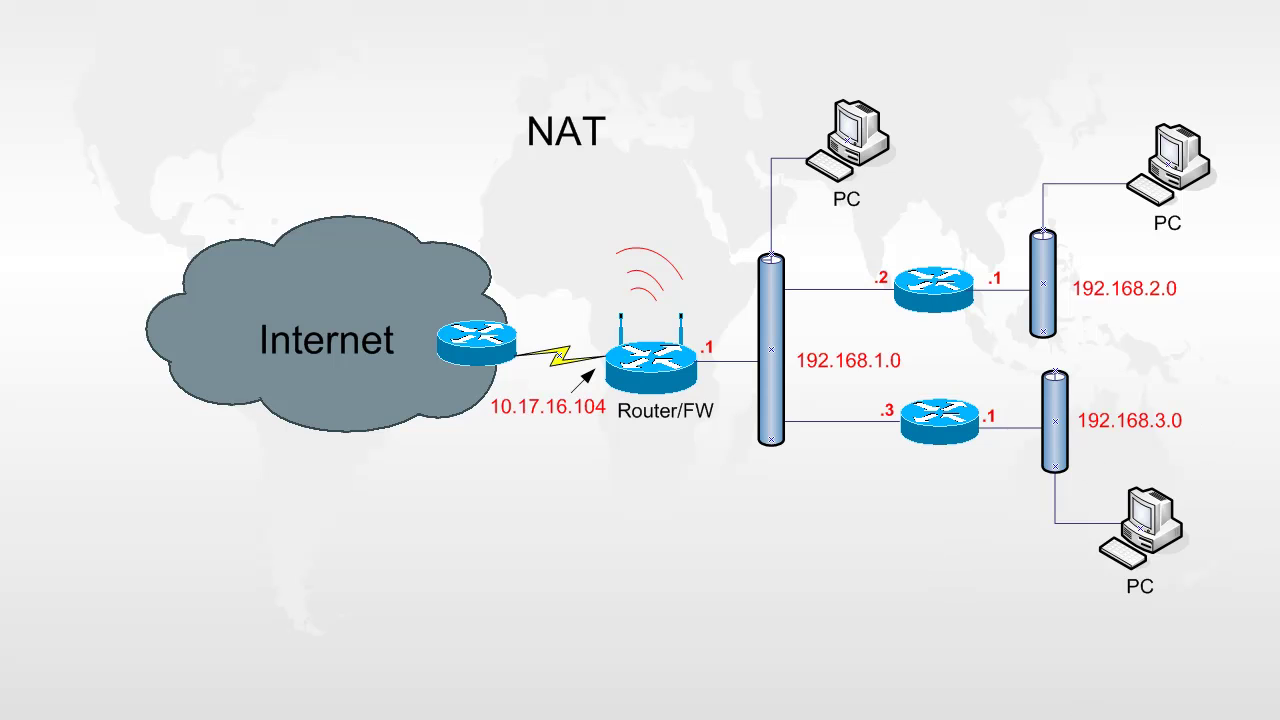
# - Switch to the router's Advanced Routing page and try NAT disabled with Dynamic Routing (RIP) enabled, restoring NAT to Enabled
pyautogui.hotkey('alt', 'Tab')
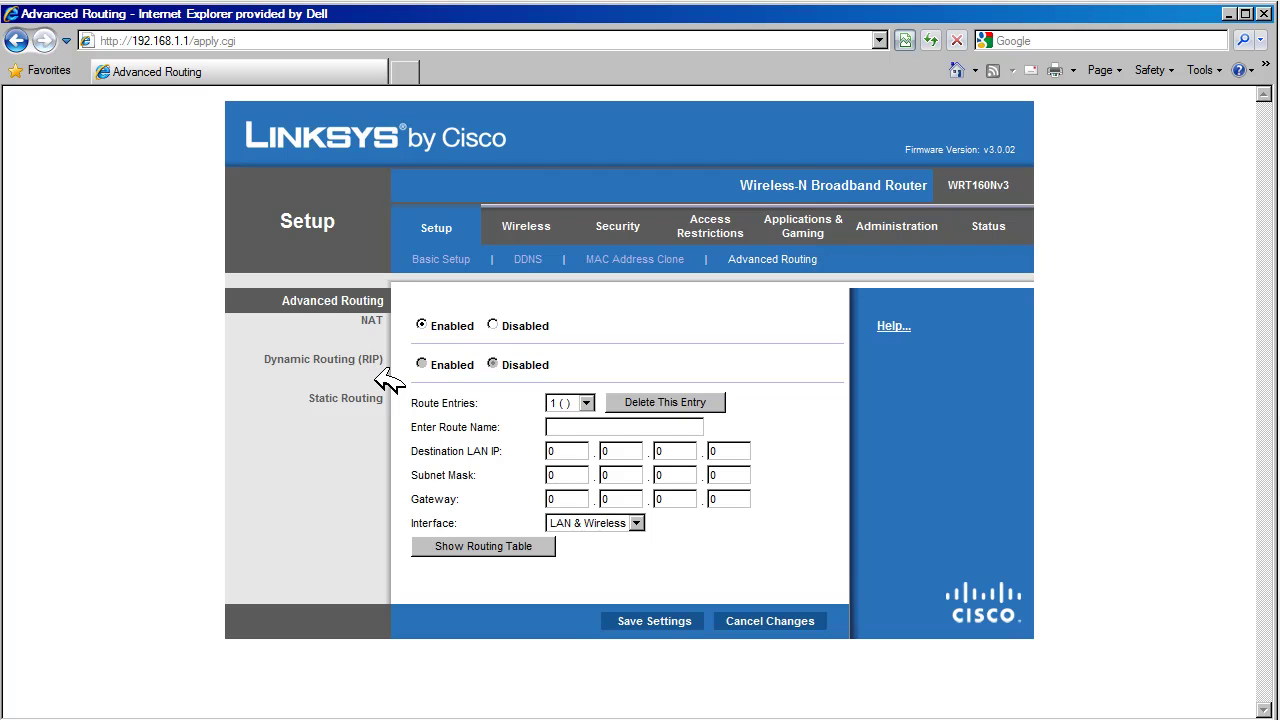
pyautogui.click(493, 325)
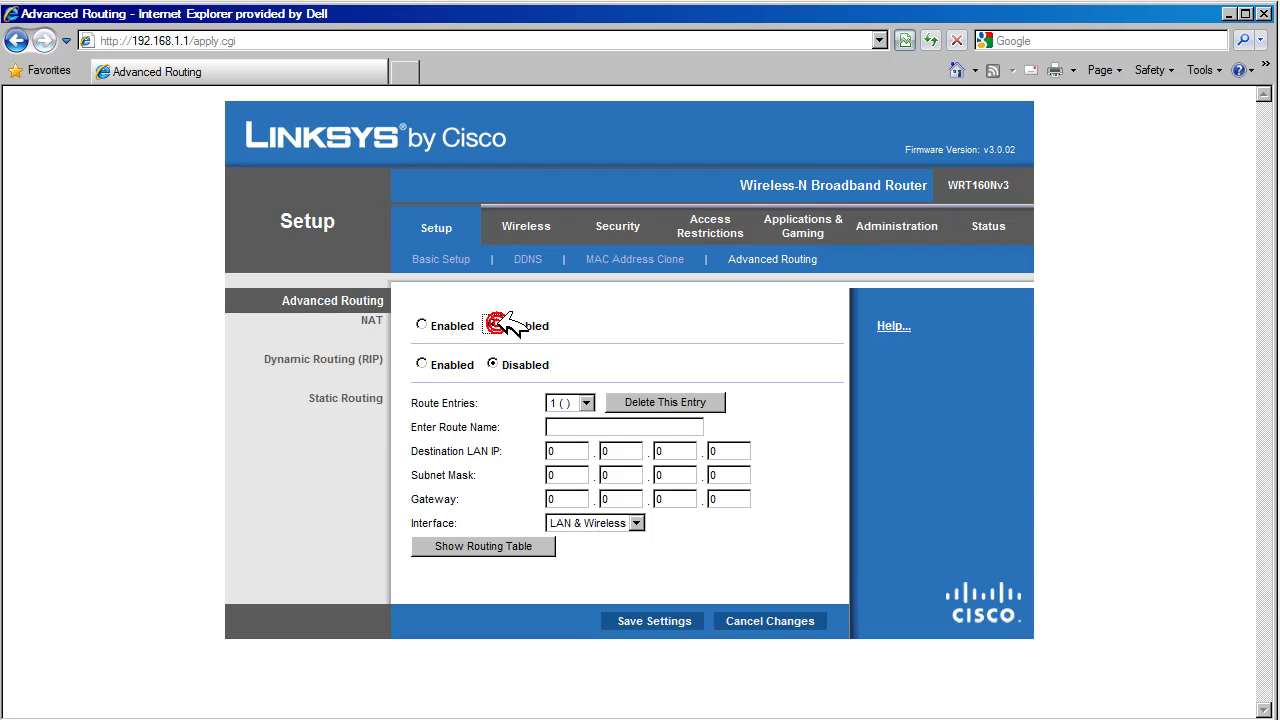
pyautogui.click(425, 364)
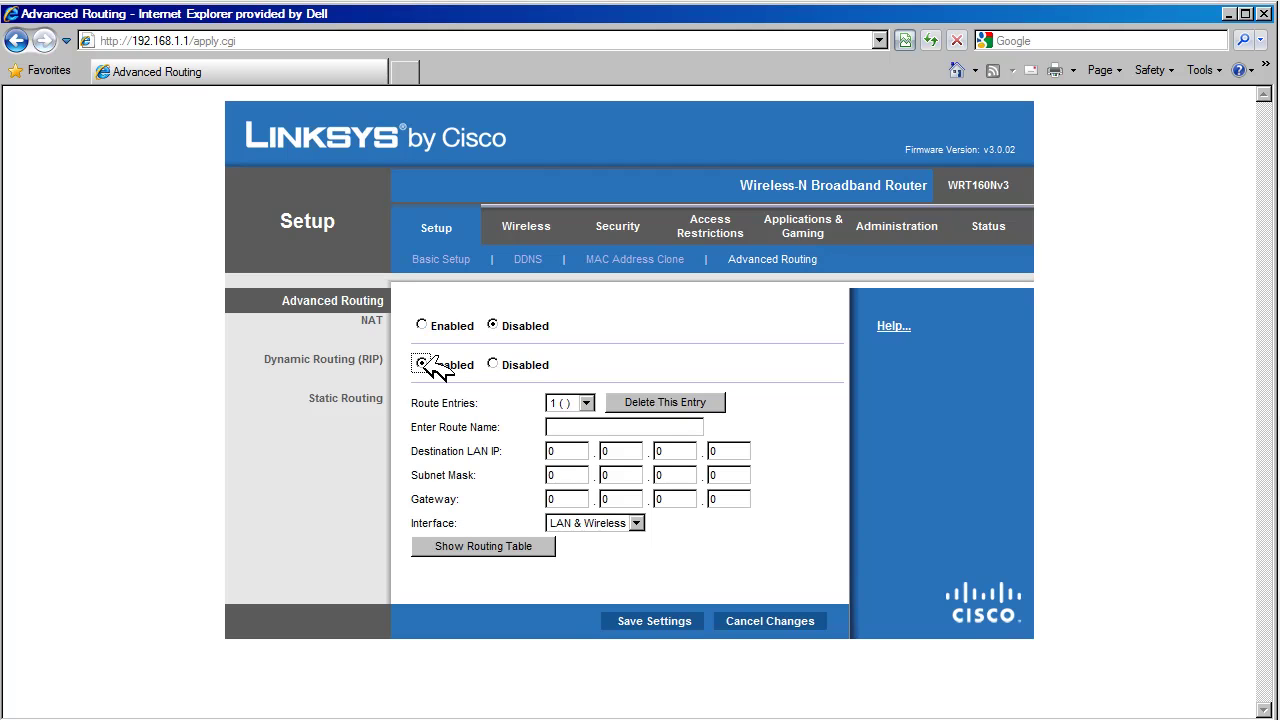
pyautogui.click(422, 326)
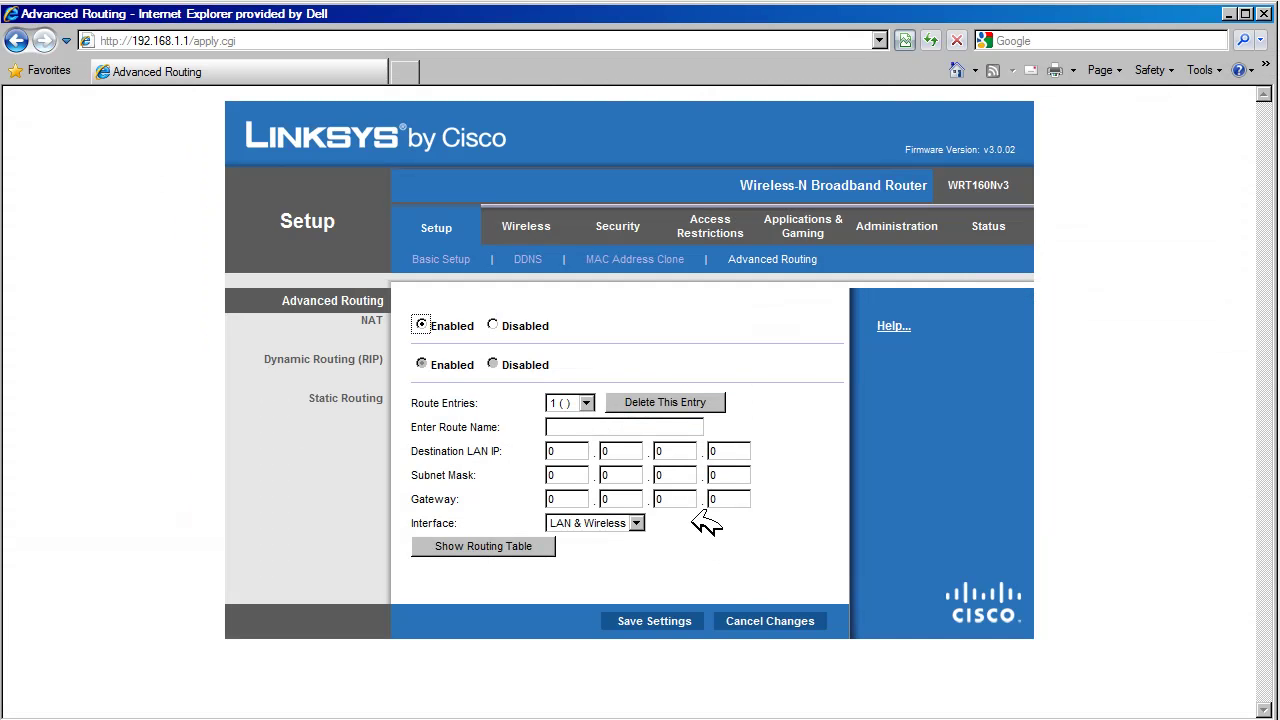
# - Choose route entry 1 for static routing and name the route "Home office"
pyautogui.click(678, 429)
pyautogui.click(589, 403)
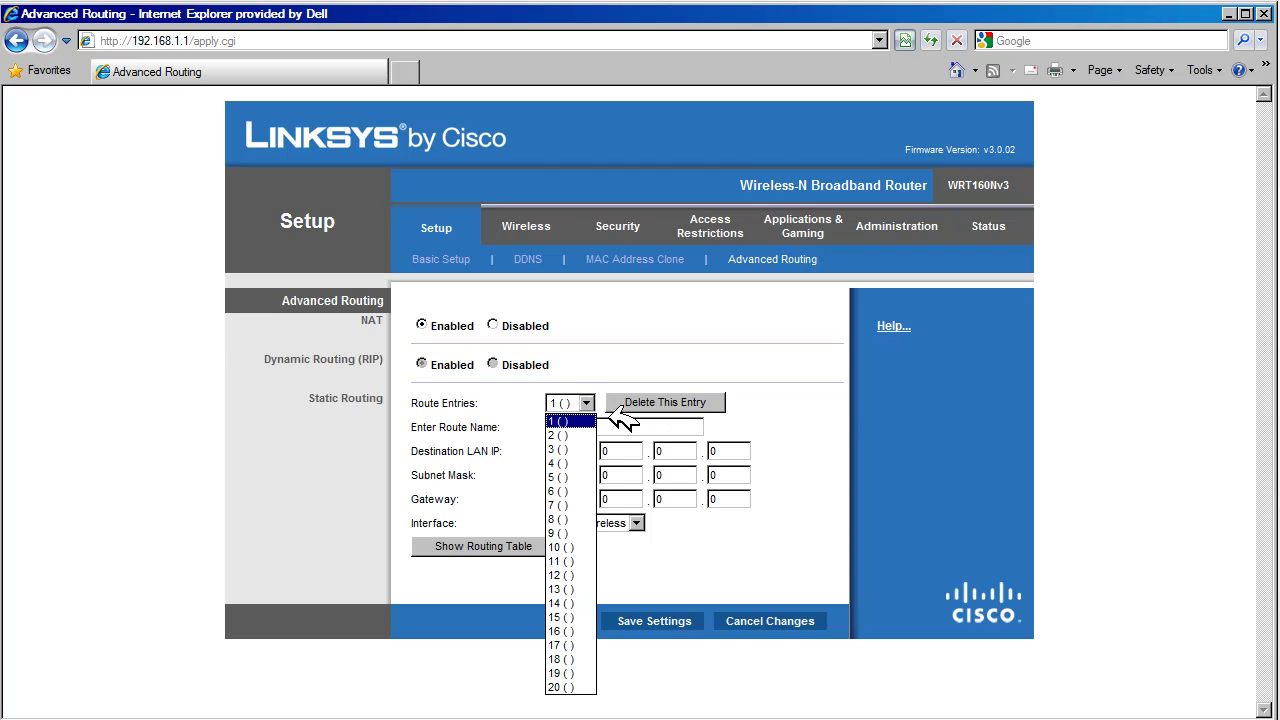
pyautogui.click(607, 422)
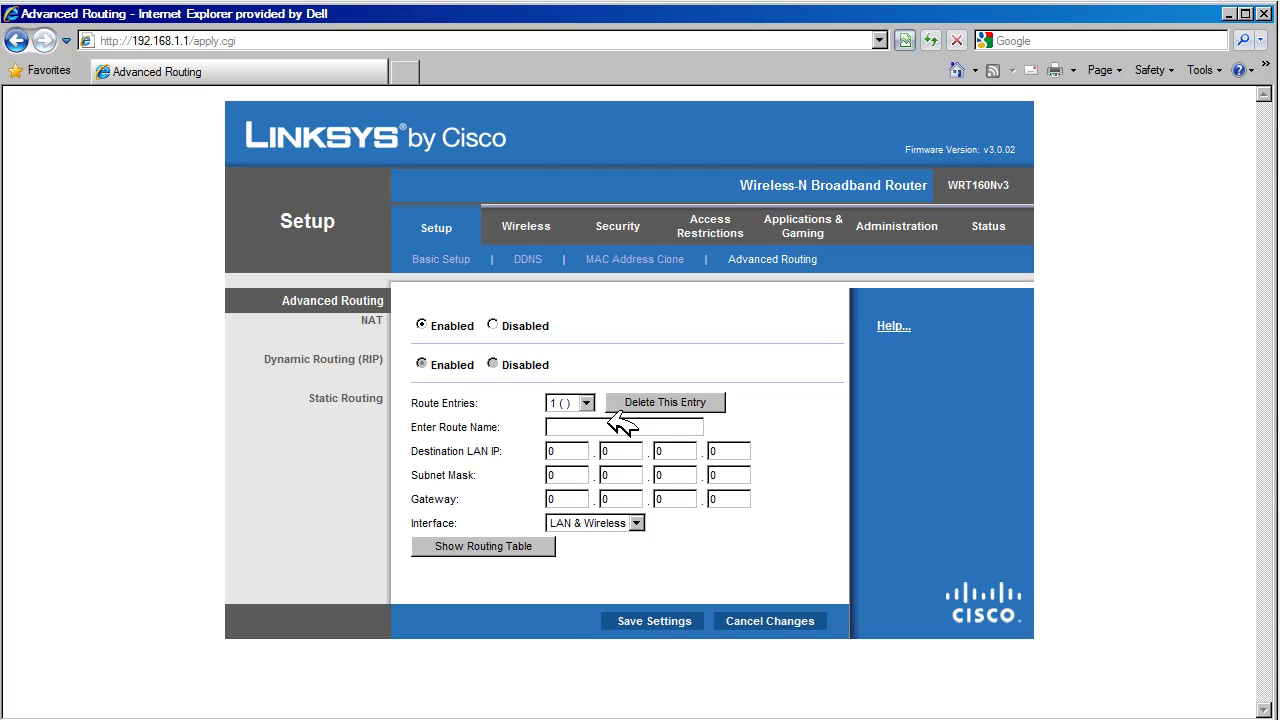
pyautogui.write('Home office')
# - Set the Home office route's destination LAN IP to 192.168.2.0
pyautogui.click(566, 450)
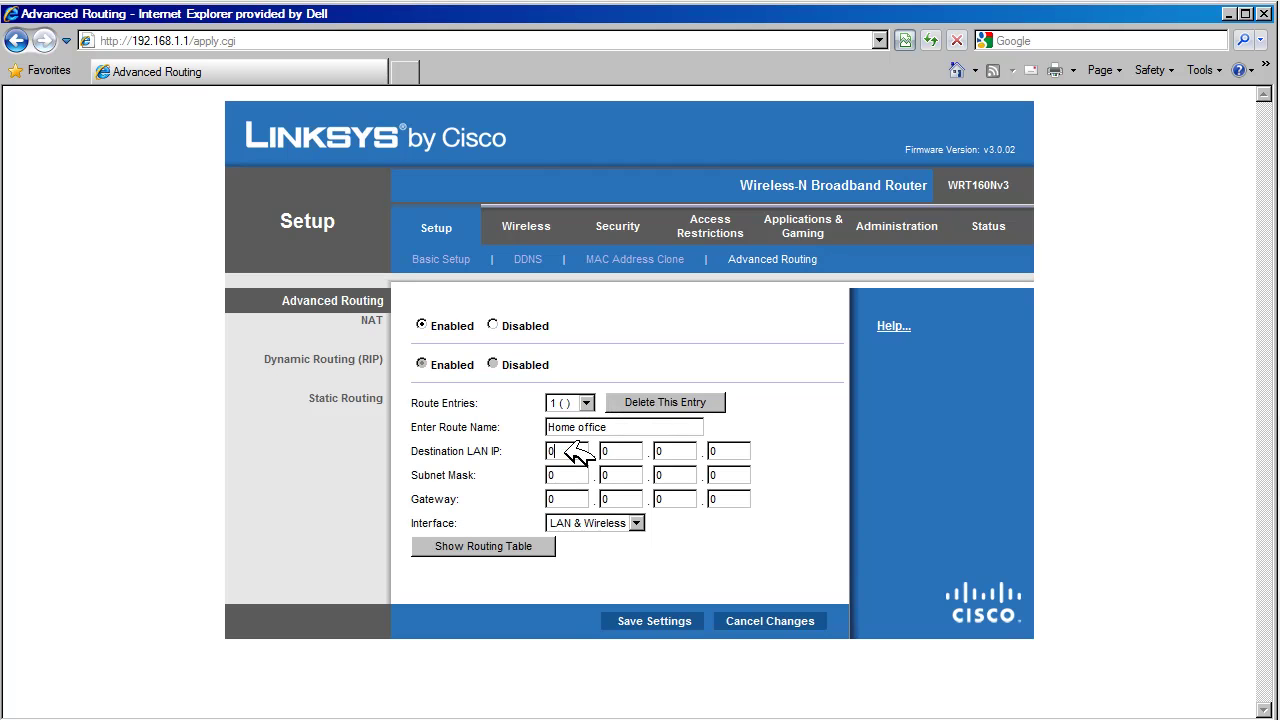
pyautogui.press('BackSpace')
pyautogui.write('192')
pyautogui.press('Tab')
pyautogui.write('168')
pyautogui.press('Tab')
pyautogui.write('2')
pyautogui.press('Tab')
# - Set the Home office route's subnet mask to 255.255.255.0
pyautogui.press('Tab')
pyautogui.write('255')
pyautogui.press('Tab')
pyautogui.write('255')
pyautogui.press('Tab')
pyautogui.write('255')
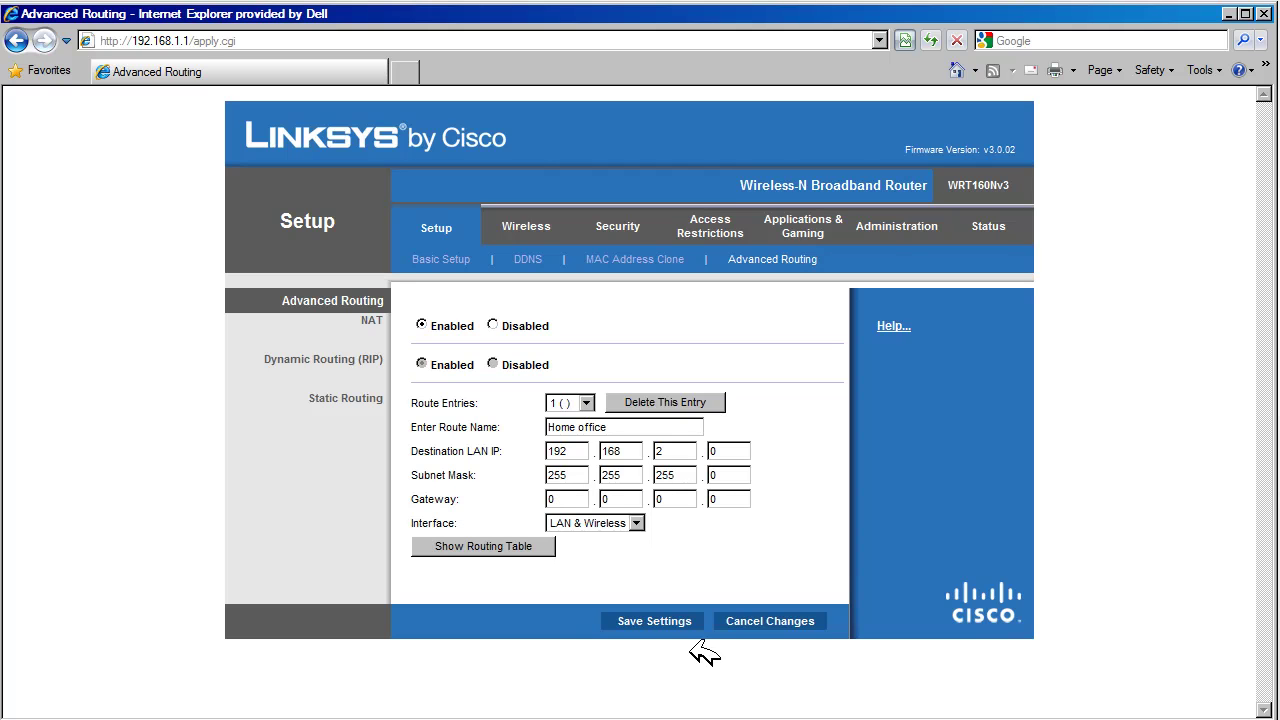
# - Set the Home office route's gateway to 192.168.1.2
pyautogui.press('BackSpace')
pyautogui.write('192')
pyautogui.press('Tab')
pyautogui.write('168')
pyautogui.press('Tab')
pyautogui.write('1')
pyautogui.press('Tab')
pyautogui.write('2')
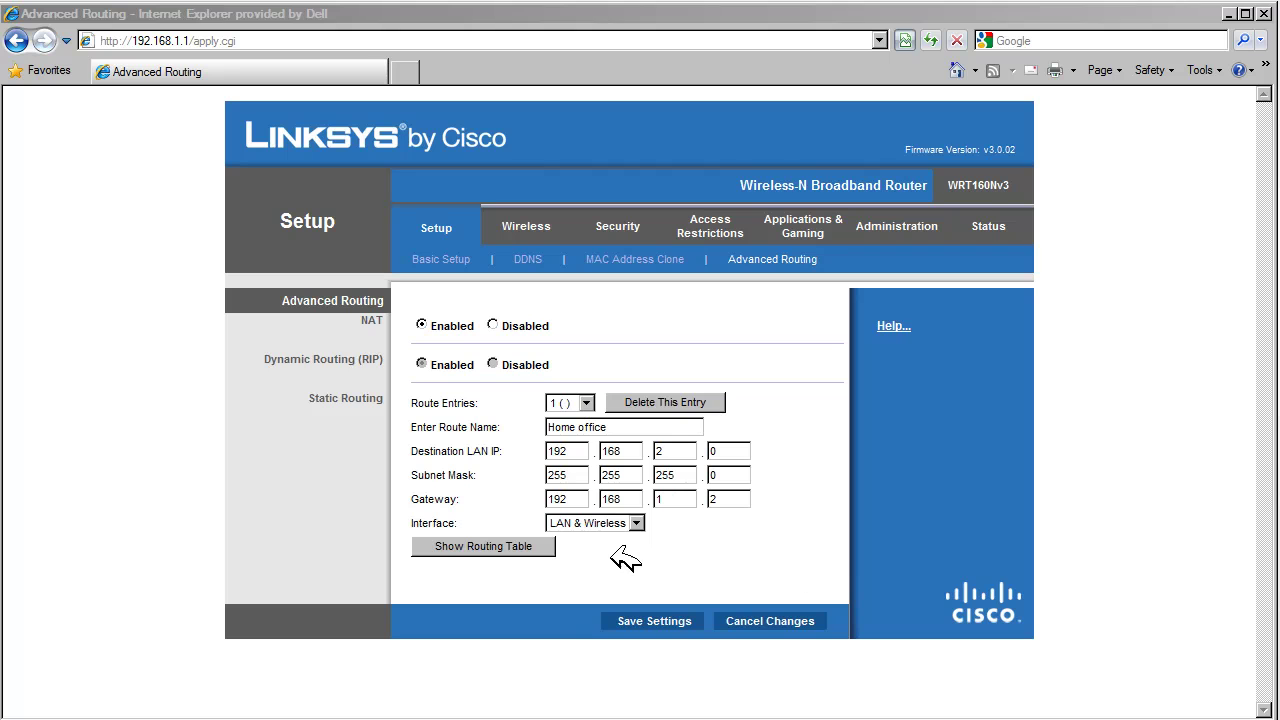
# - Keep LAN & Wireless as the Home office route's interface, save the settings and return to the Advanced Routing page
pyautogui.click(640, 516)
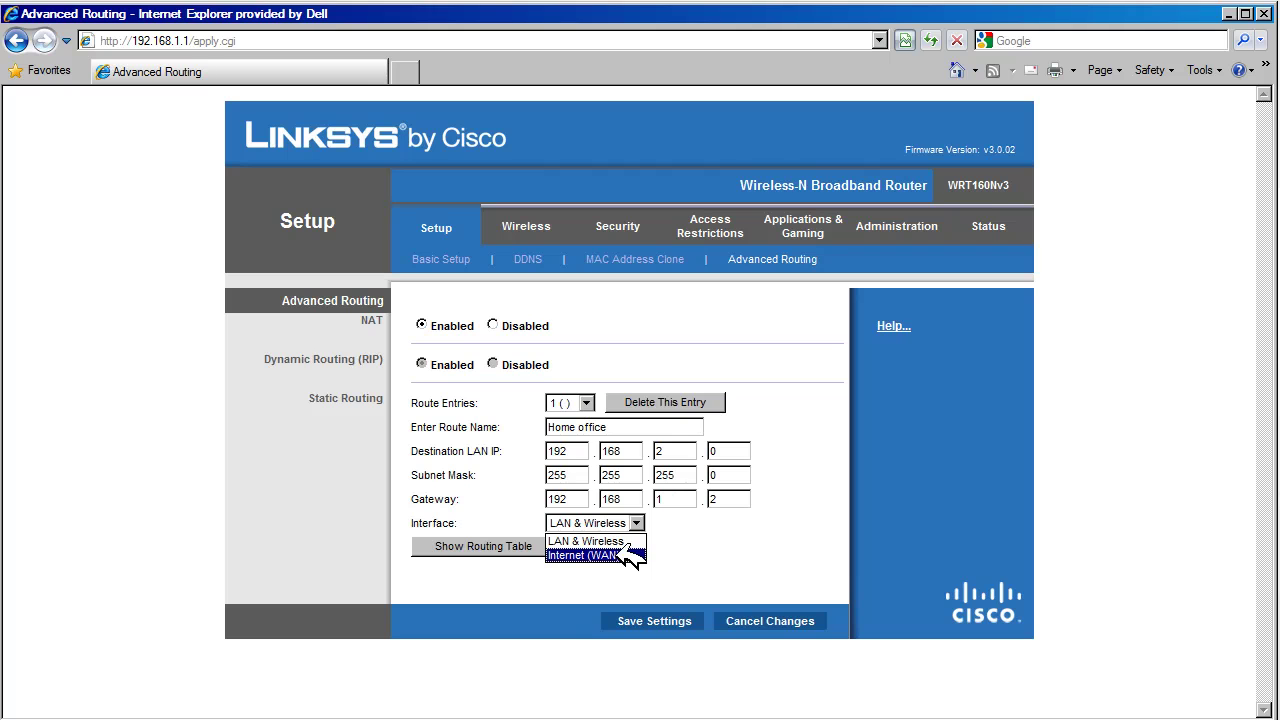
pyautogui.click(625, 542)
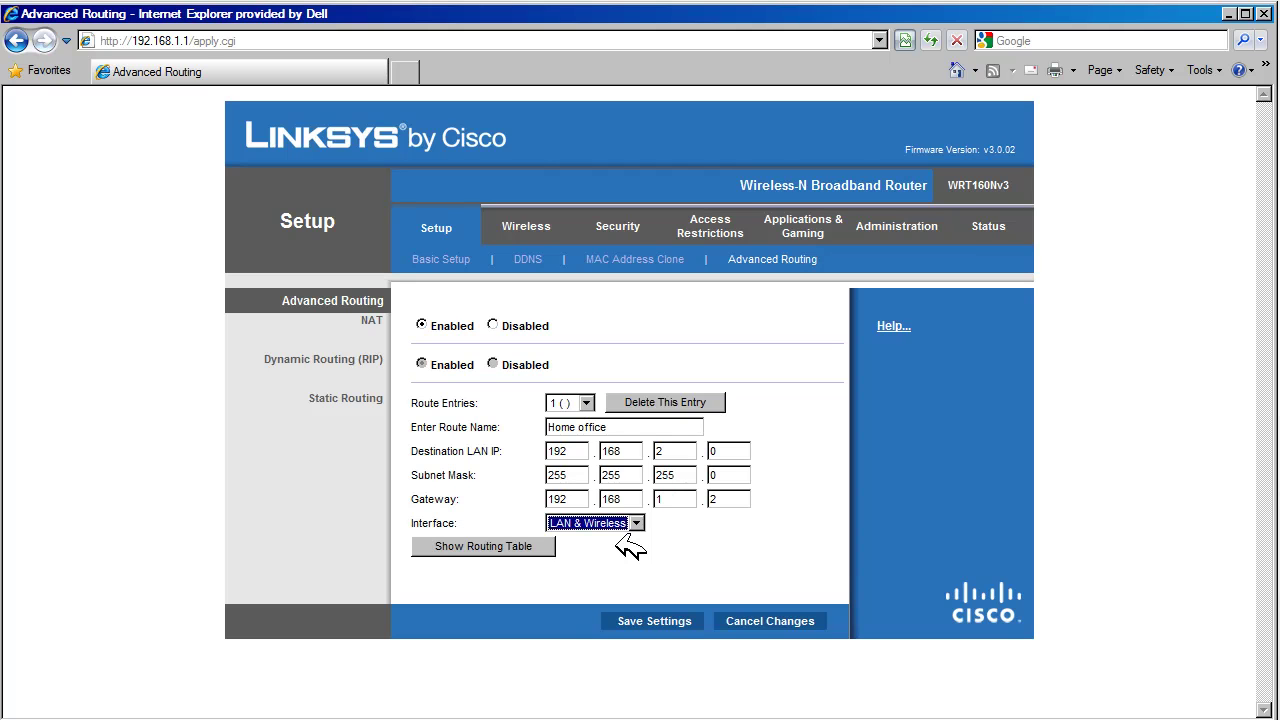
pyautogui.click(760, 535)
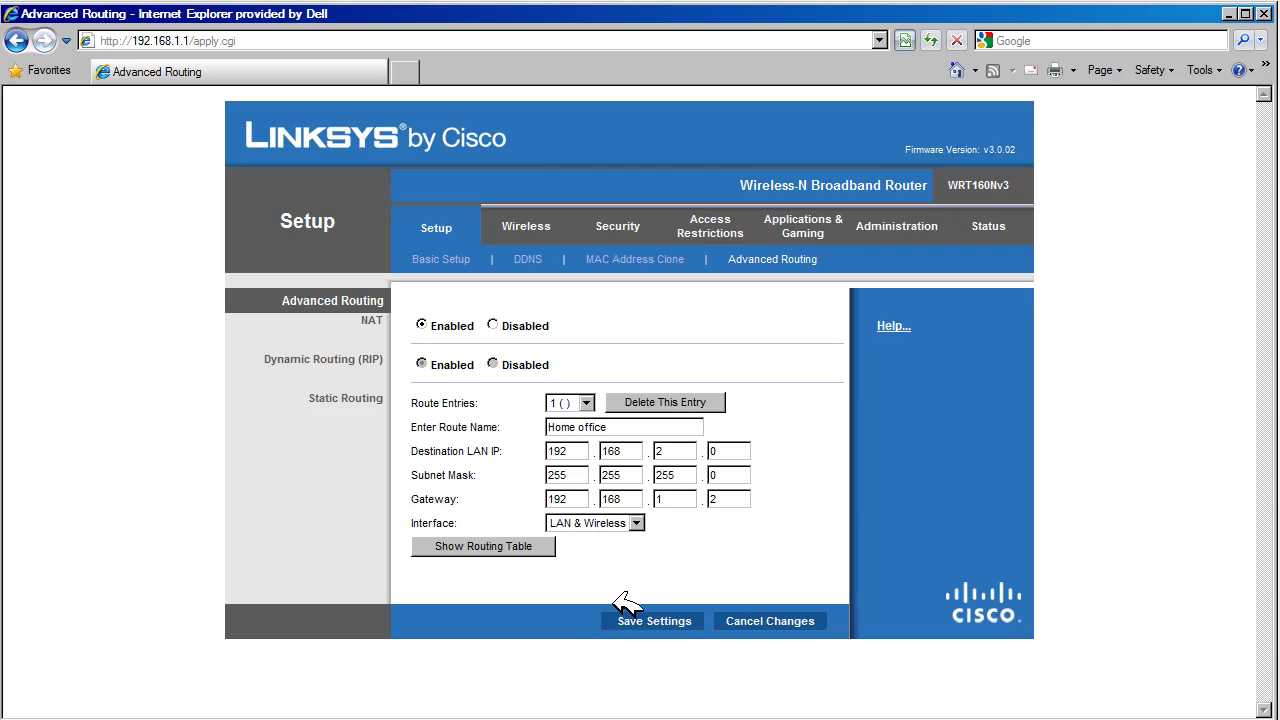
pyautogui.click(682, 620)
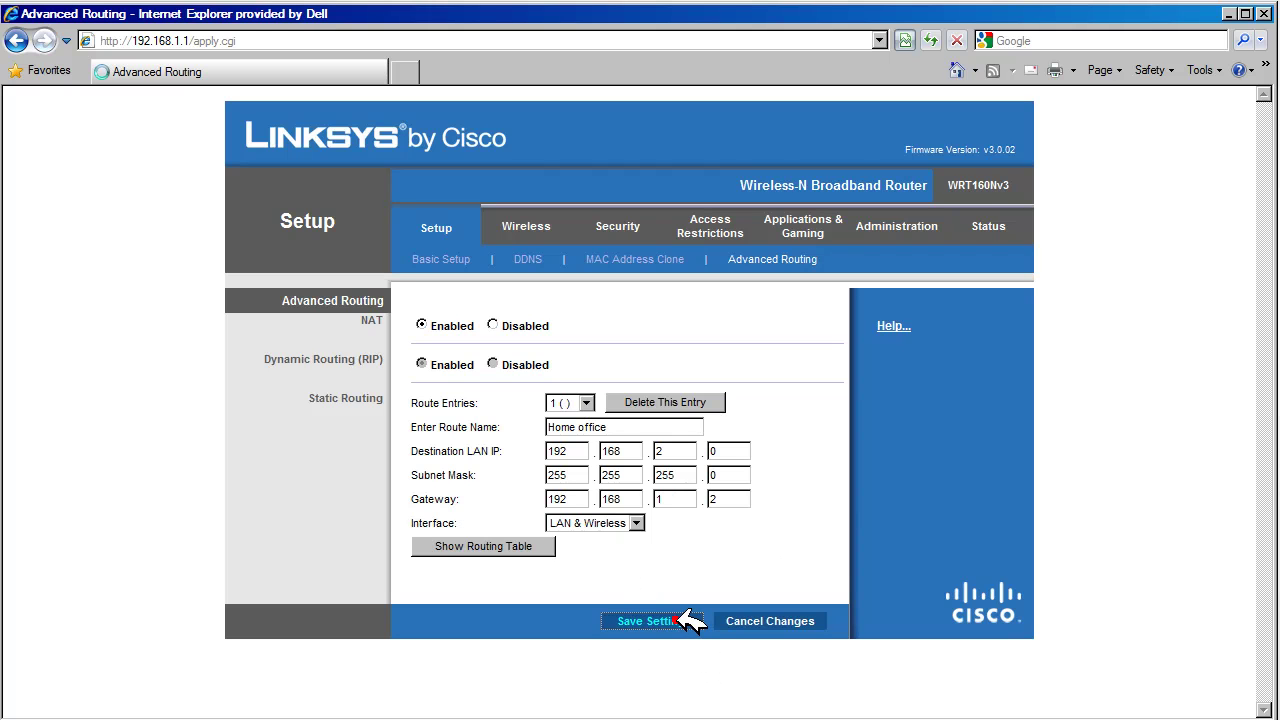
pyautogui.click(642, 339)
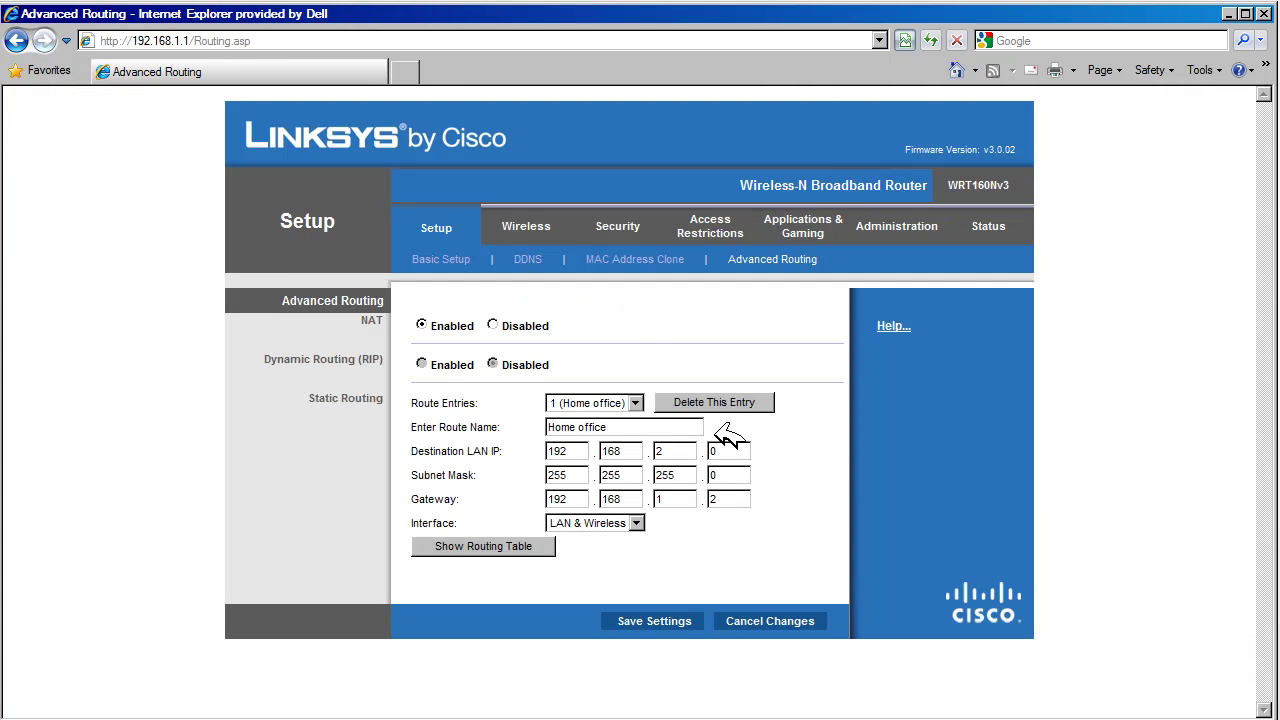
# - Choose route entry 2 and name the route "Guest Network"
pyautogui.click(635, 403)
pyautogui.click(625, 428)
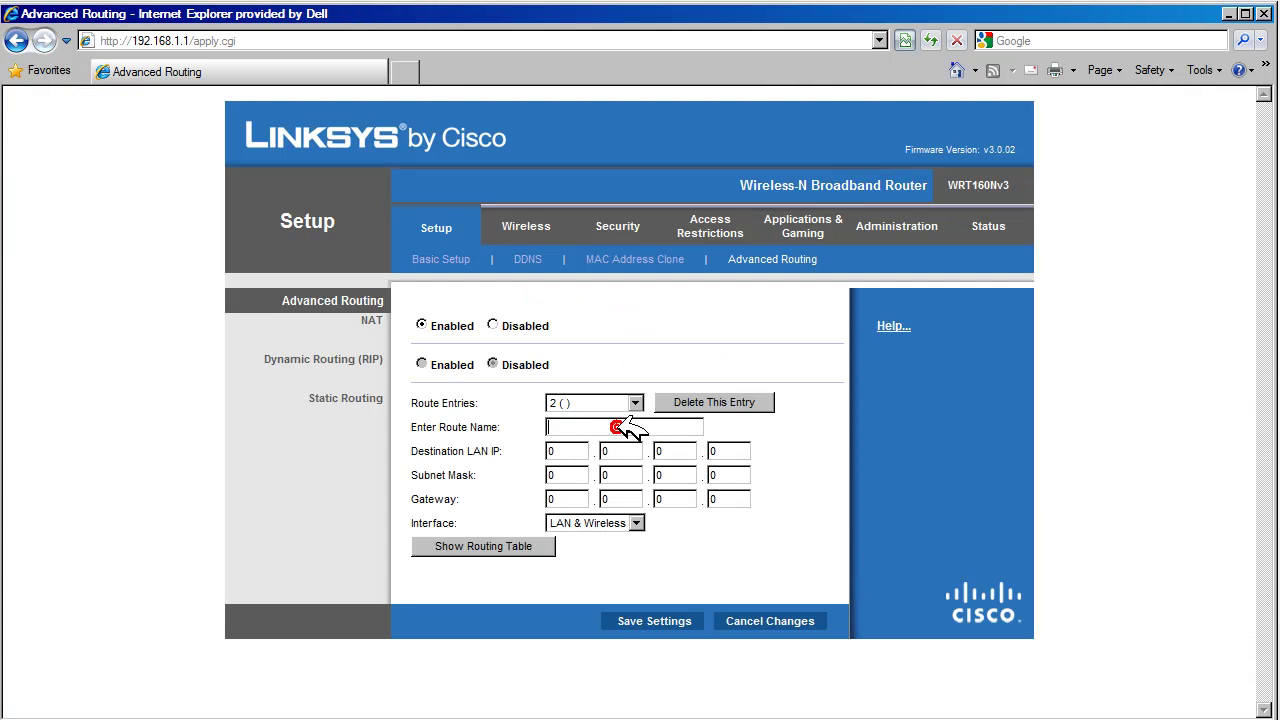
pyautogui.write('G')
pyautogui.write('uest Ne')
pyautogui.write('twork')
# - Set the Guest Network route's destination LAN IP to 192.168.3.0 and its subnet mask to 255.255.255.0
pyautogui.write('1')
pyautogui.write('16')
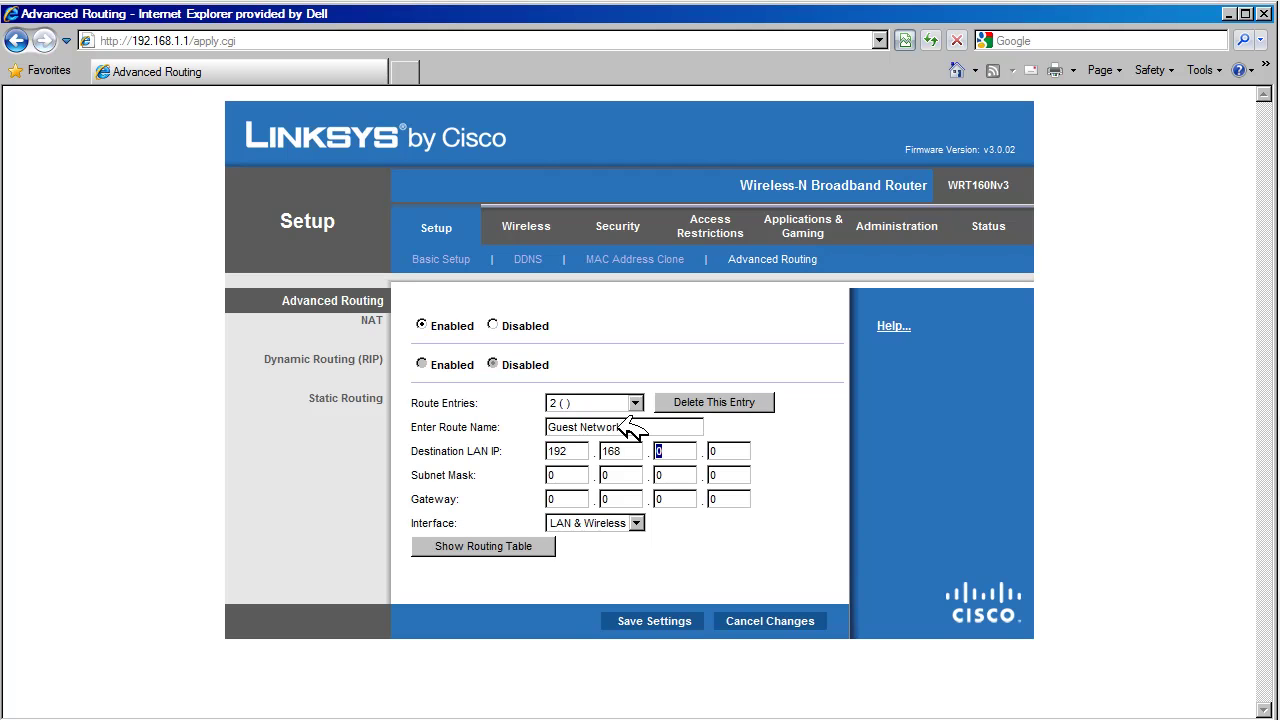
pyautogui.write('3')
pyautogui.press('Tab')
pyautogui.press('Tab')
pyautogui.write('255.255.255')
pyautogui.press('Tab')
# - Set the Guest Network route's gateway to 192.168.1.3, save the settings and return to the Advanced Routing page
pyautogui.write('11')
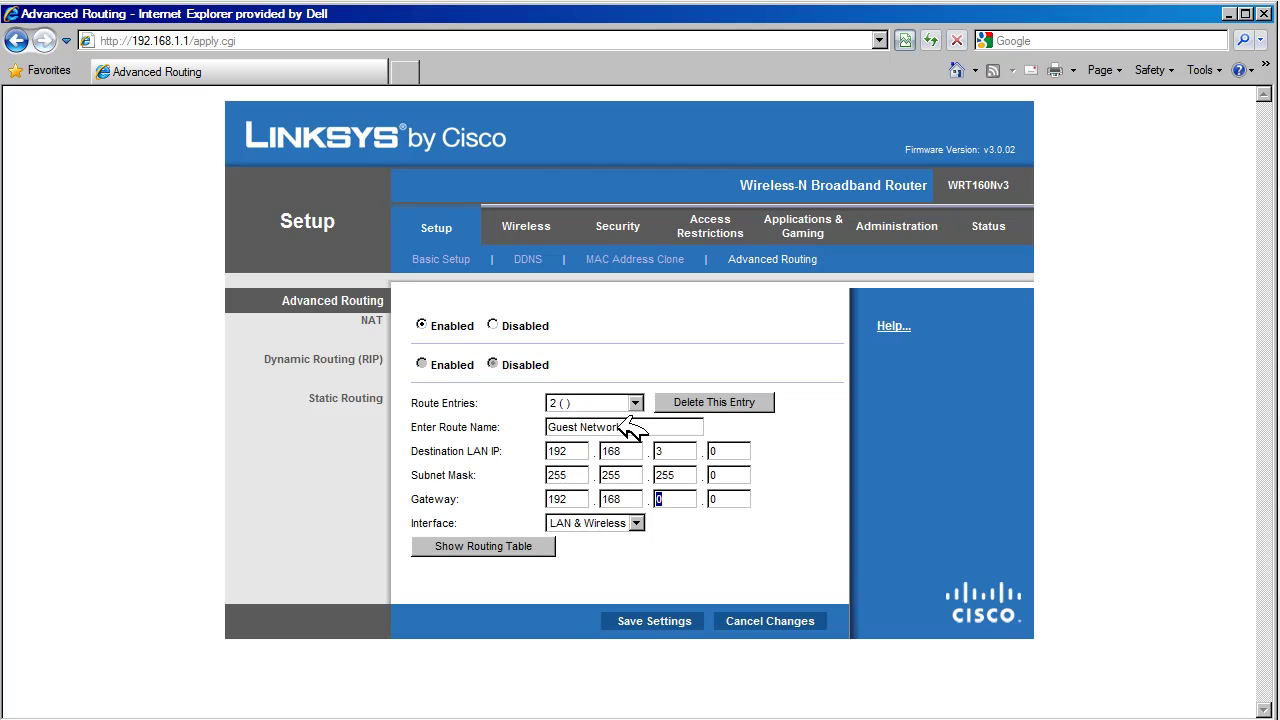
pyautogui.write('1')
pyautogui.write('3')
pyautogui.click(612, 617)
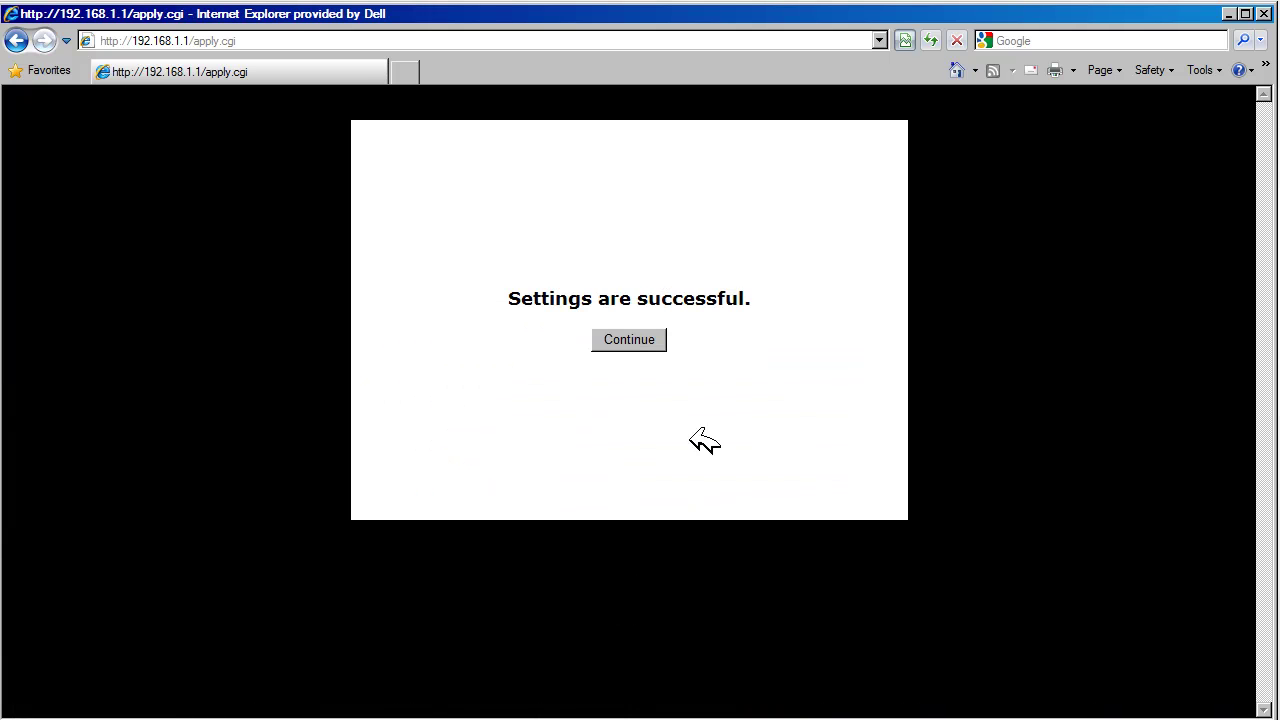
pyautogui.click(620, 338)
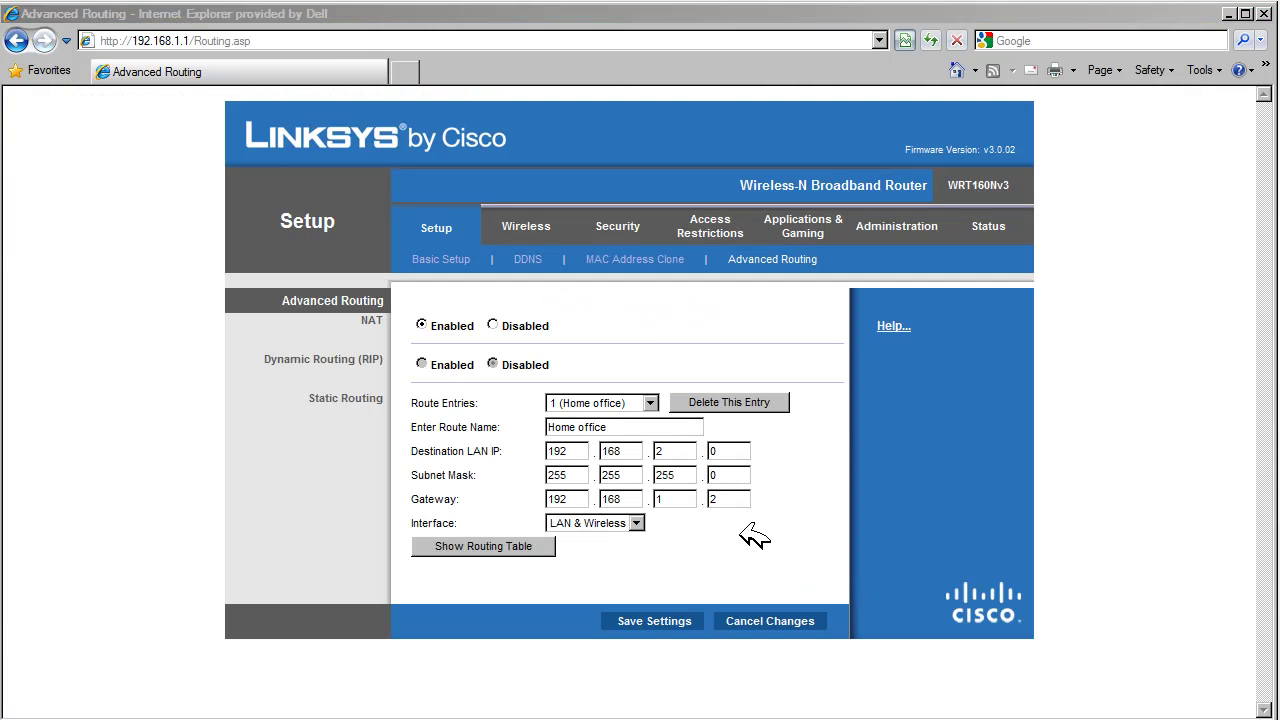
# - Review the router's routing table for the static routes and close it
pyautogui.click(510, 546)
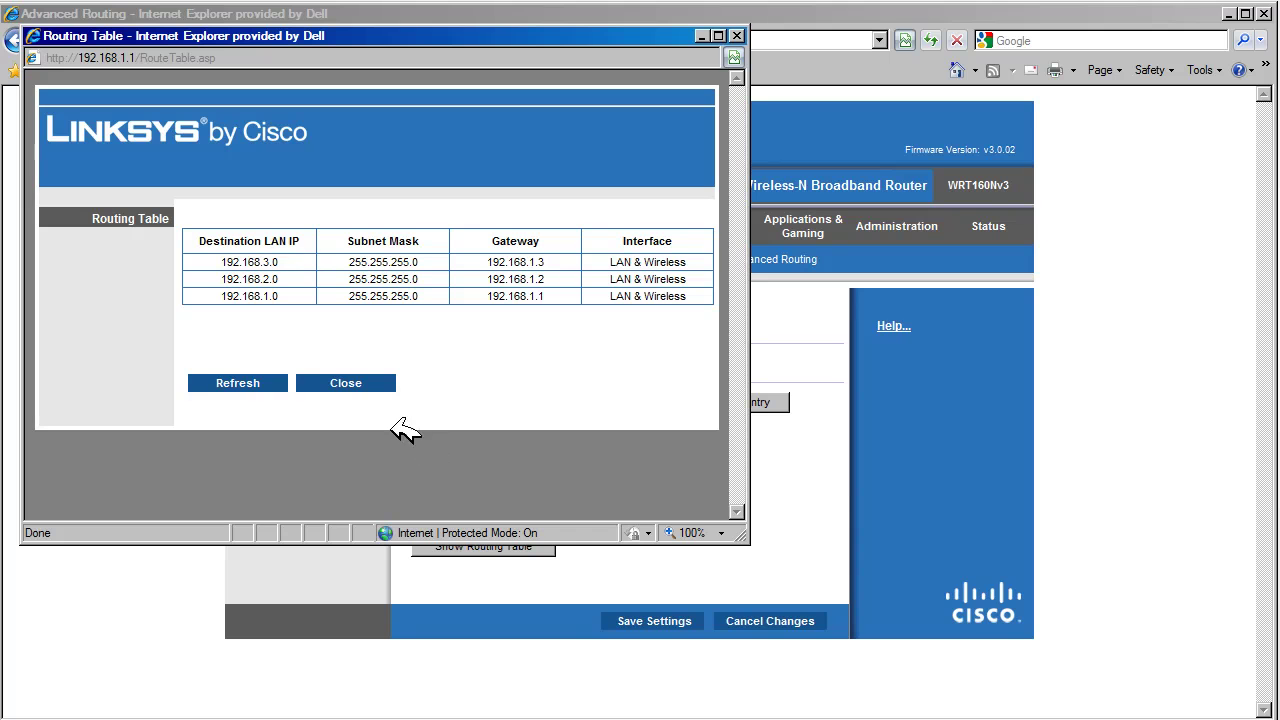
pyautogui.click(345, 380)
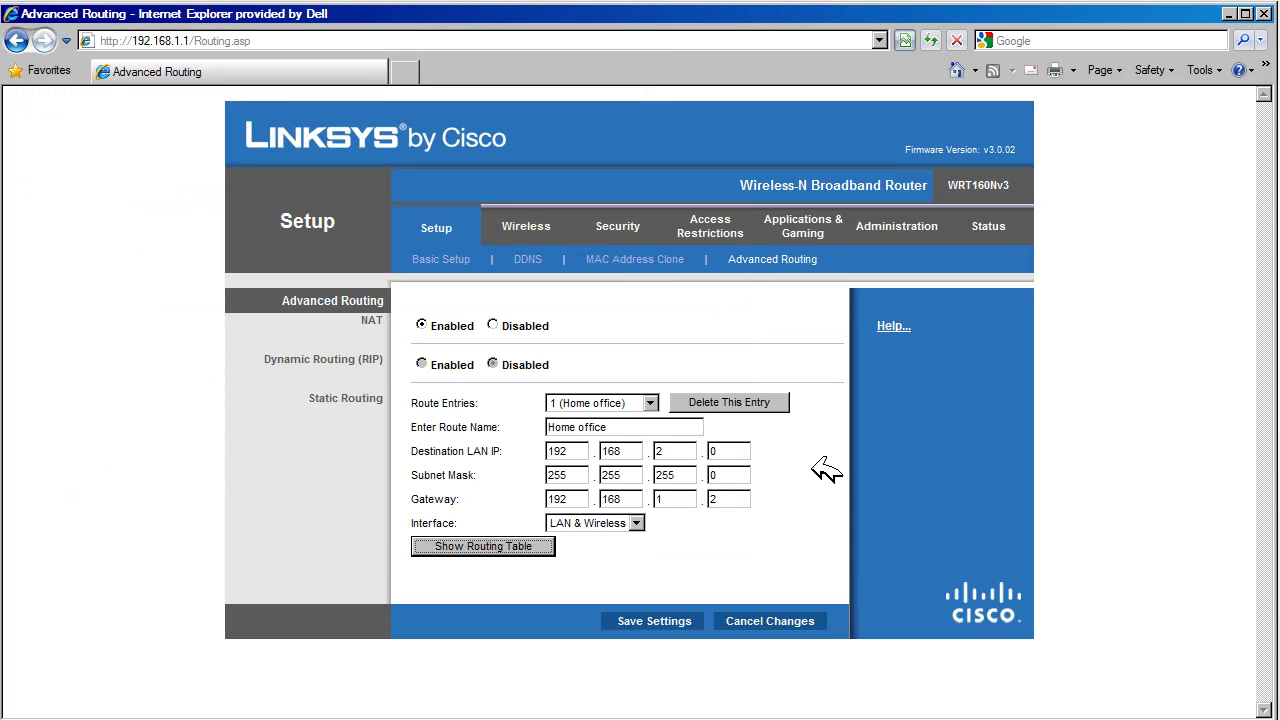
# - Request deletion of the Home office route entry
pyautogui.click(757, 402)
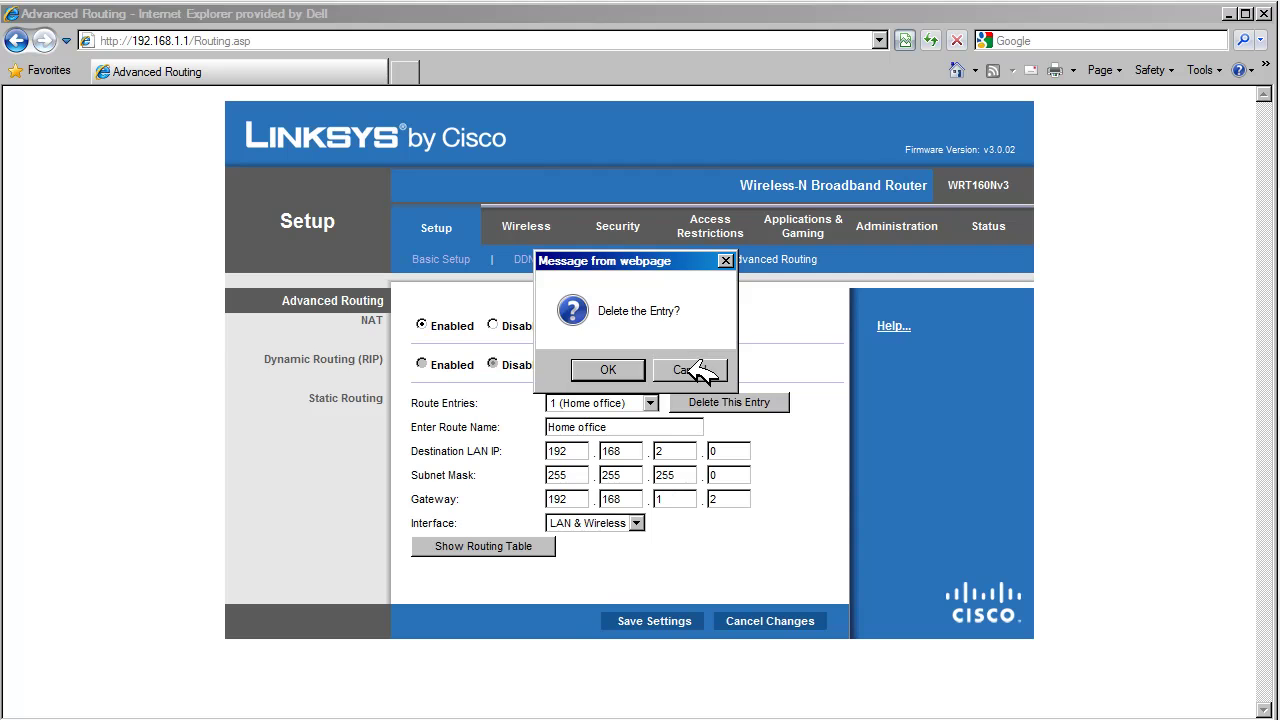